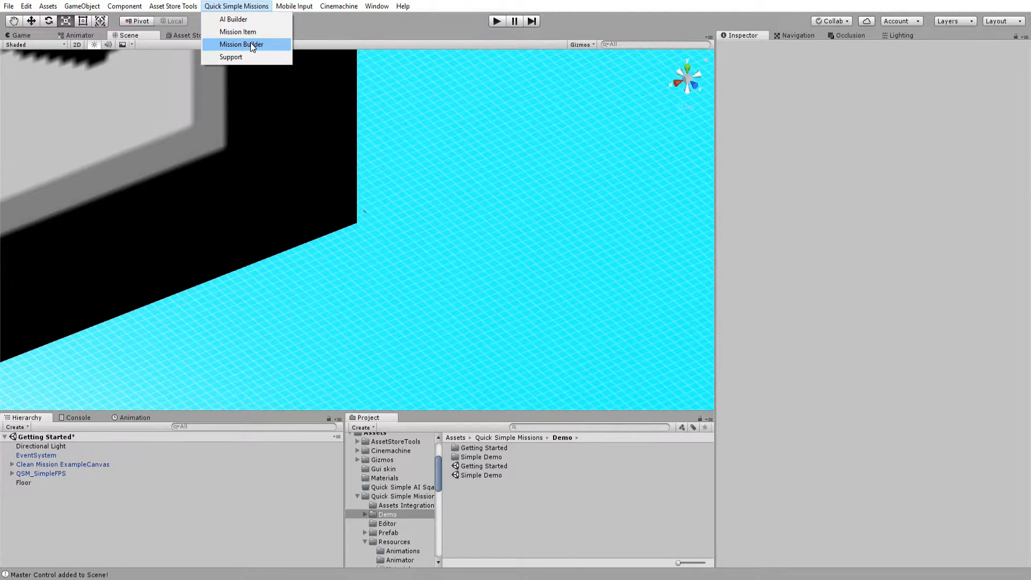
# Add a MasterController to the scene with the Mission Builder and select the new Master Control Open World object
pyautogui.click(250, 44)
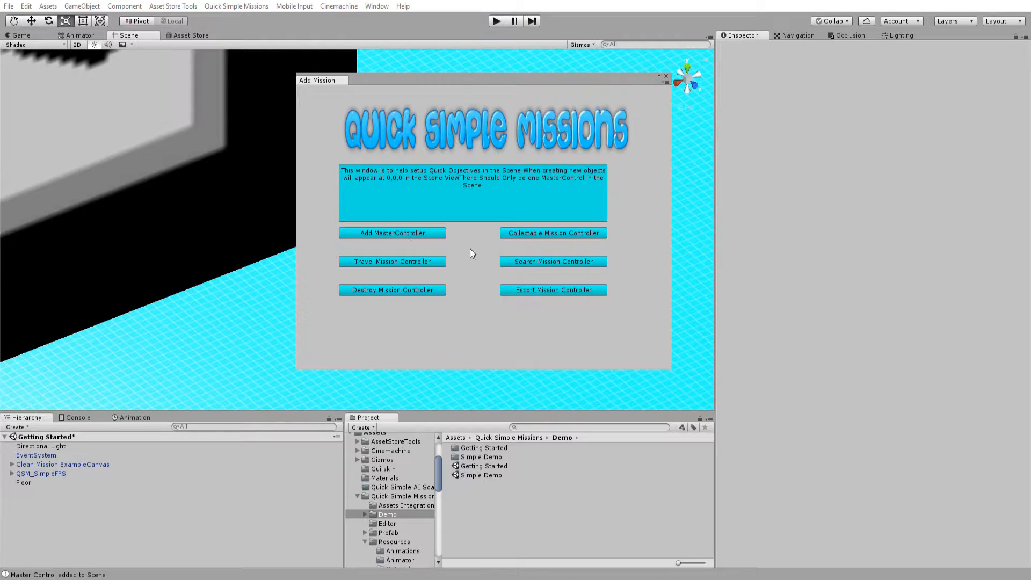
pyautogui.click(418, 235)
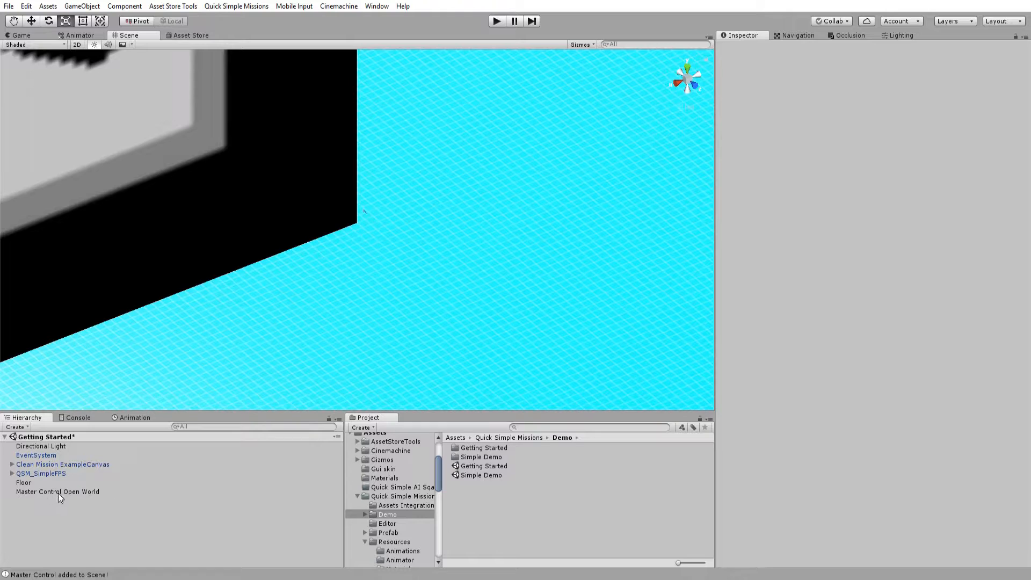
pyautogui.click(76, 495)
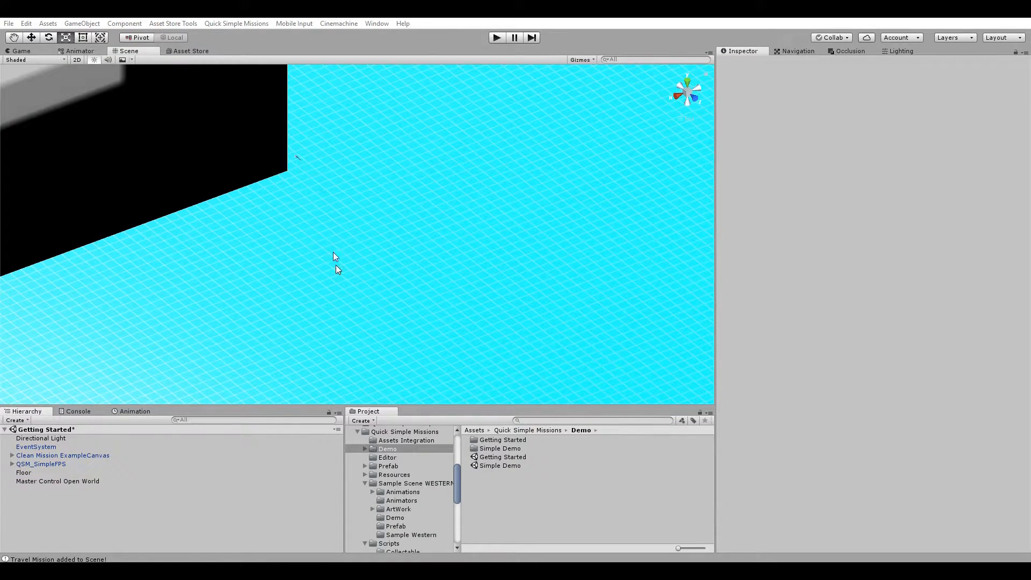
# Add a Travel Mission Controller to the scene with the Mission Builder
pyautogui.click(241, 24)
pyautogui.click(243, 59)
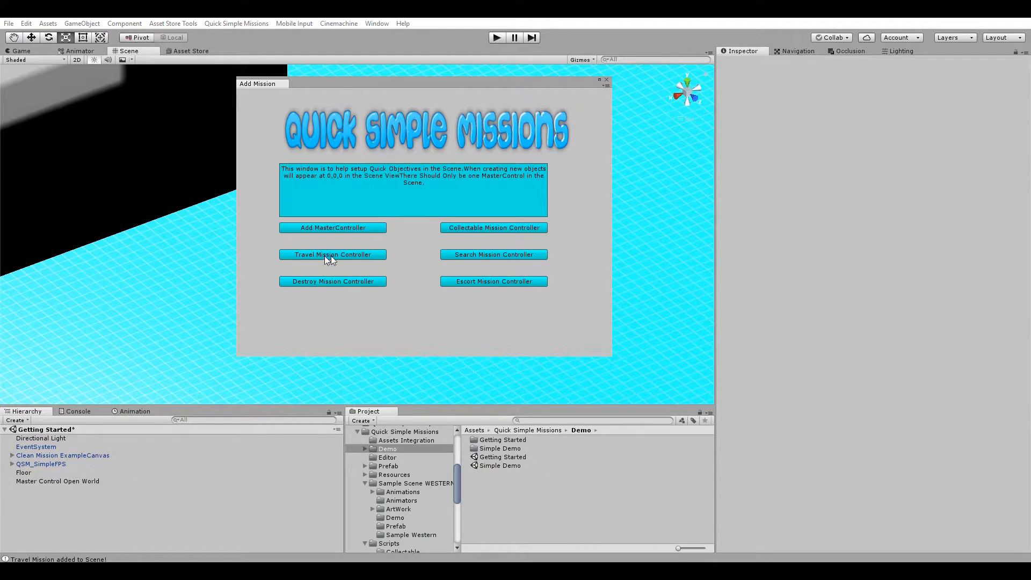
pyautogui.click(371, 255)
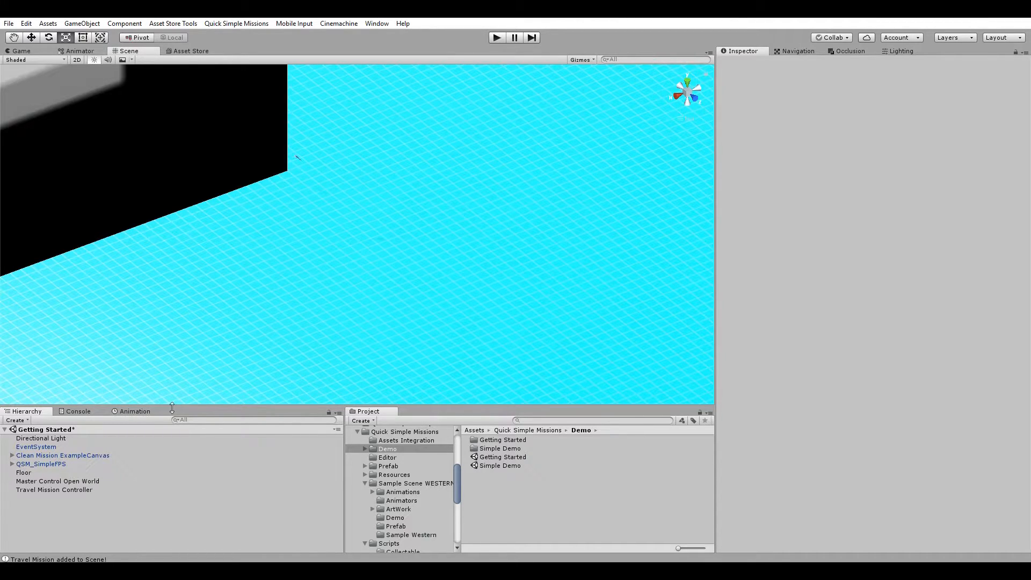
# Enable Use Notification on the Travel Mission Controller and assign the Notify object as its notify image
pyautogui.click(66, 490)
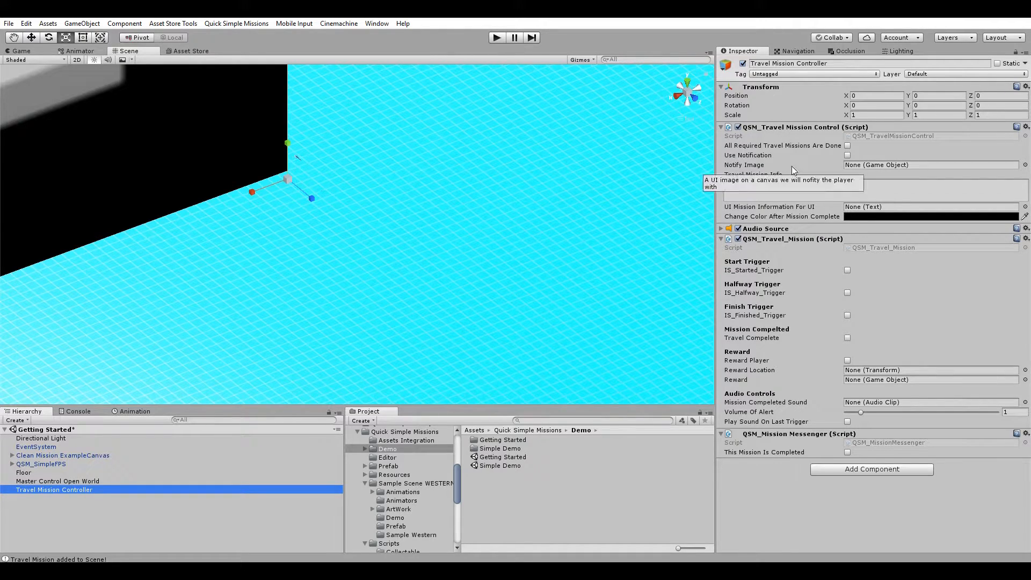
pyautogui.click(847, 155)
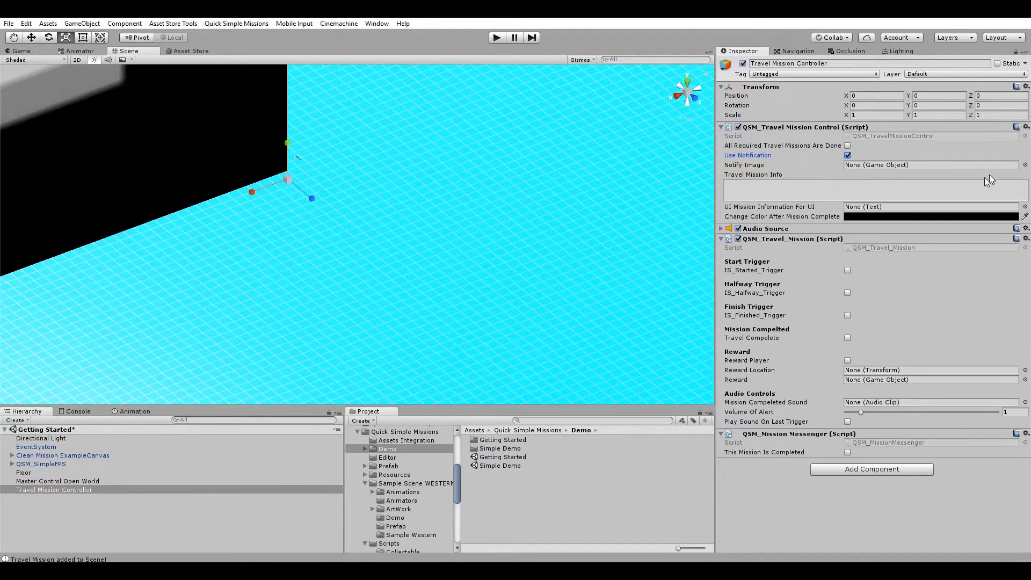
pyautogui.click(1025, 165)
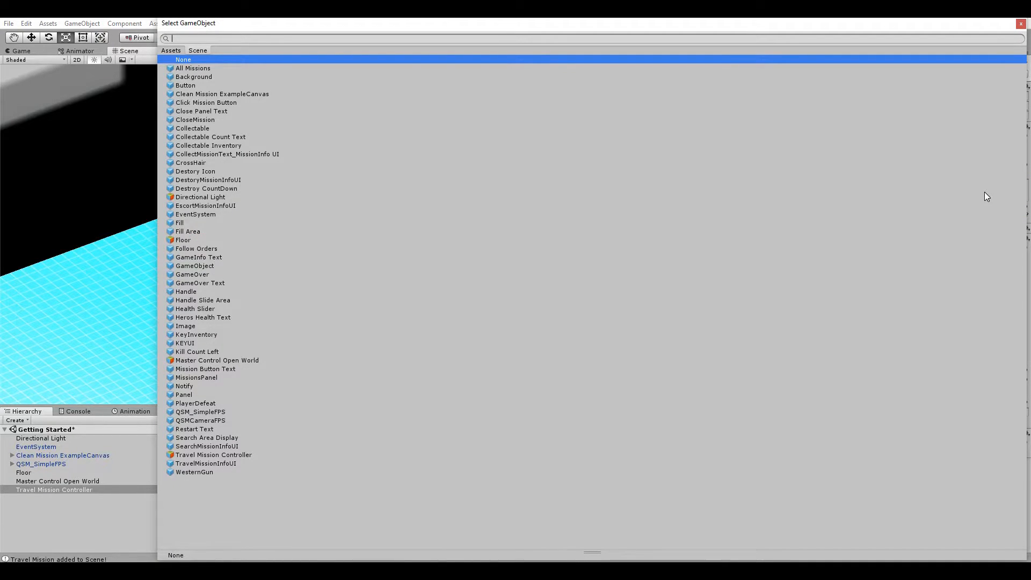
pyautogui.write('No')
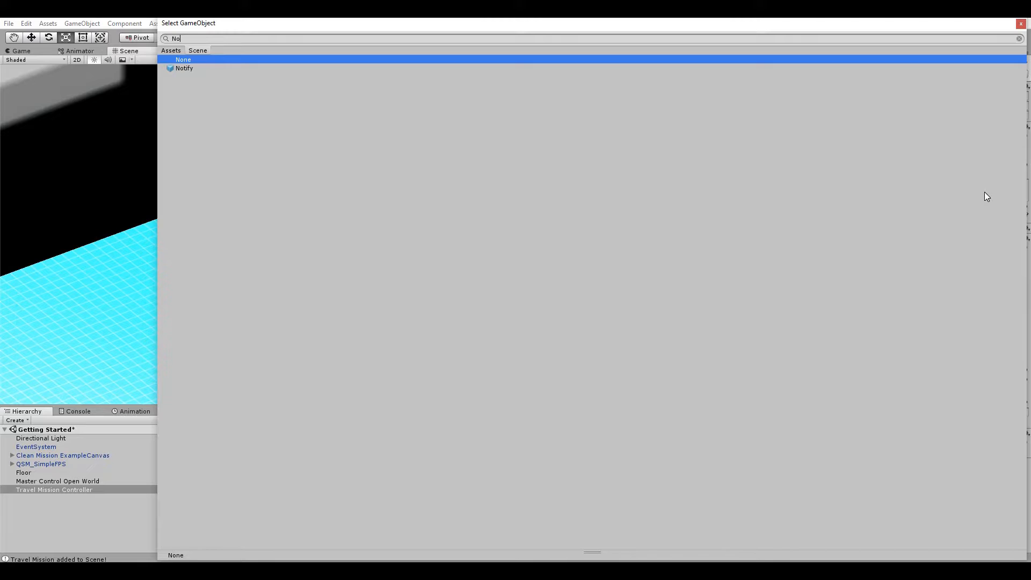
pyautogui.press('Down')
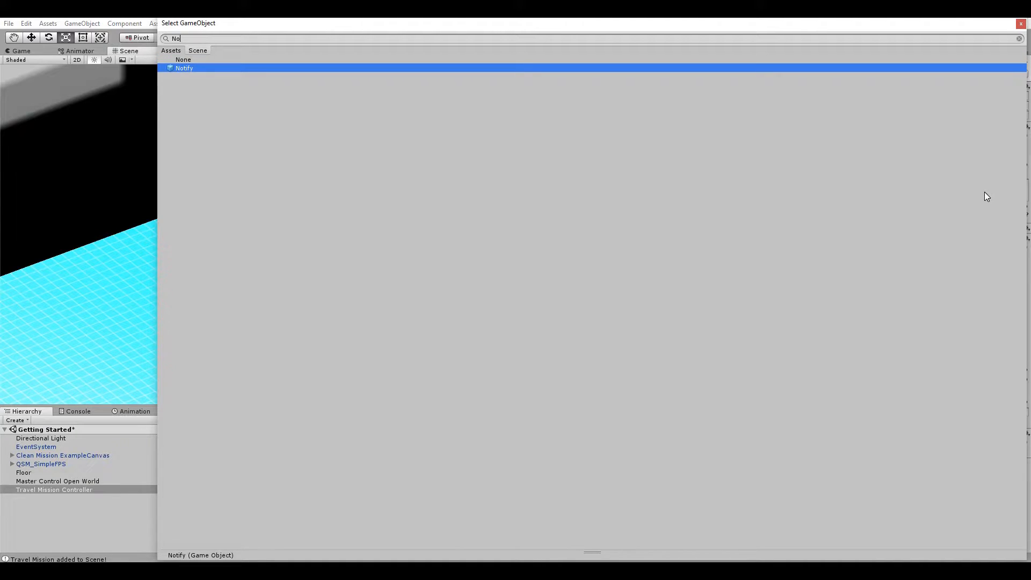
pyautogui.press('Return')
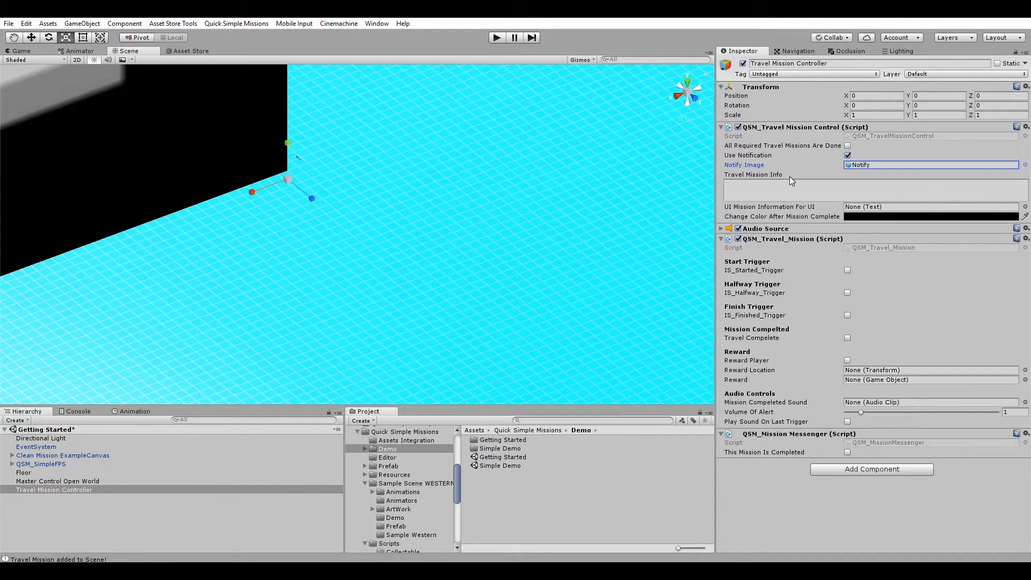
# Enter "Lets walk along the cube." as the Travel Mission Info
pyautogui.click(764, 190)
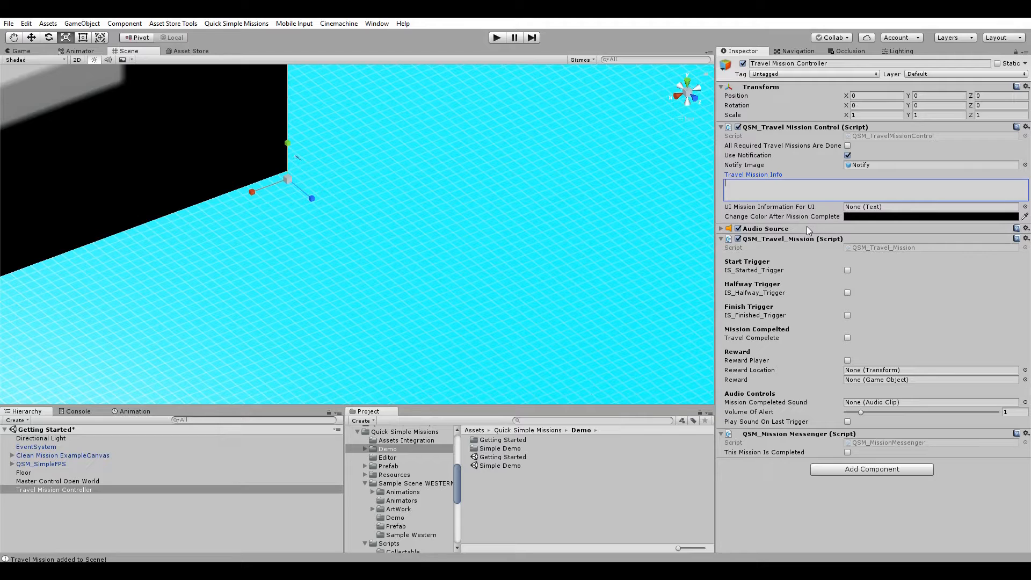
pyautogui.write('ets wal')
pyautogui.write('k')
pyautogui.write(' d')
pyautogui.write('long')
pyautogui.write(' the')
pyautogui.write(' the')
pyautogui.write('cube.')
# Assign TravelMissionInfoUI as the controller's UI Mission Information text
pyautogui.click(1026, 208)
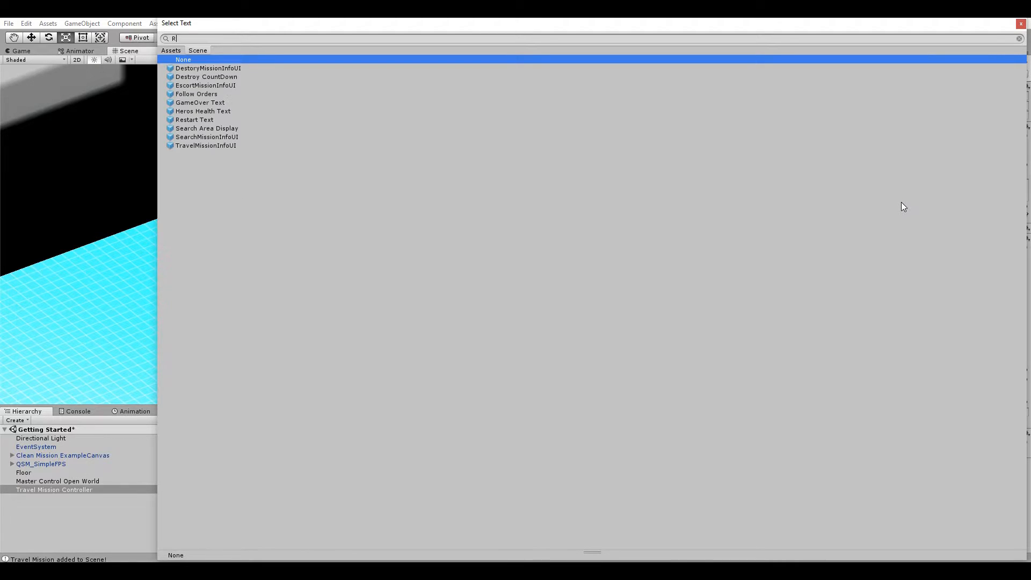
pyautogui.write('Trav')
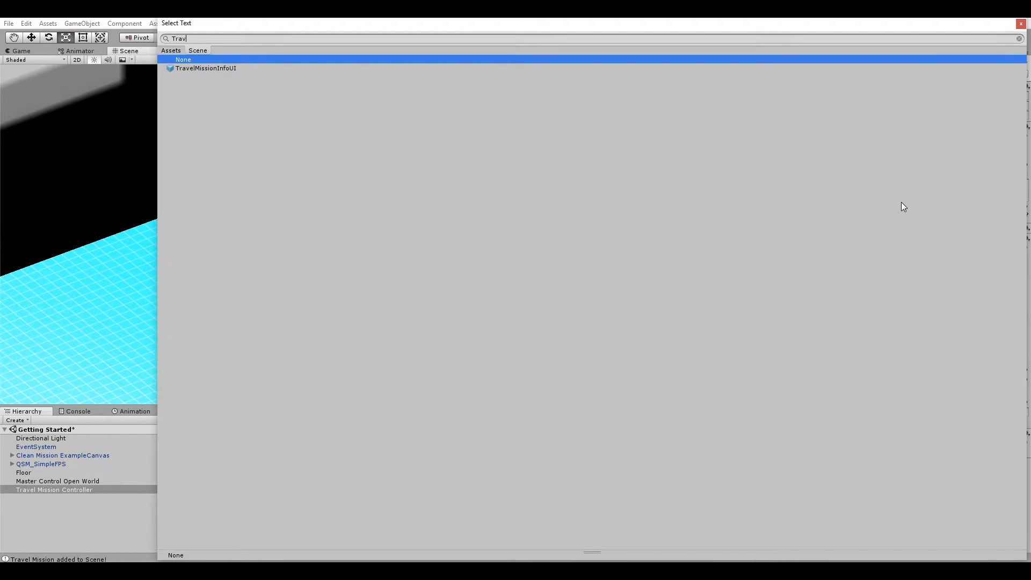
pyautogui.press('Down')
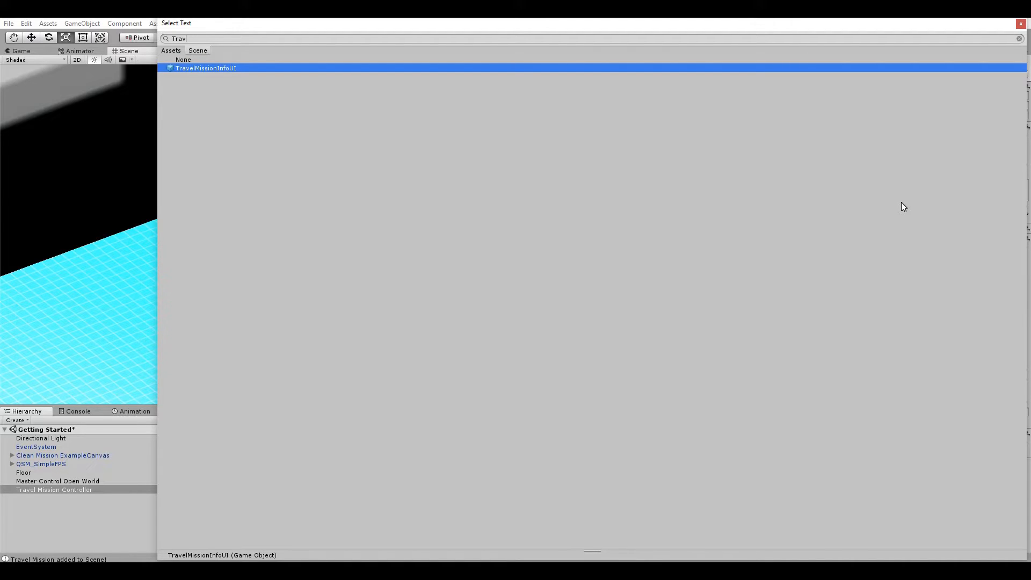
pyautogui.press('Return')
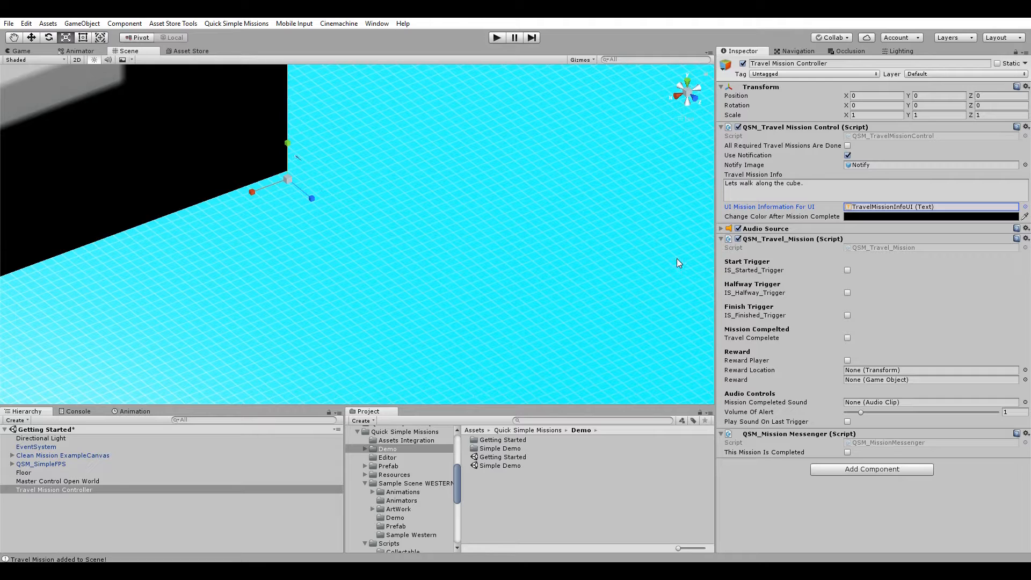
# Create a Travel Trigger mission item in the scene with the Mission Item builder
pyautogui.click(218, 25)
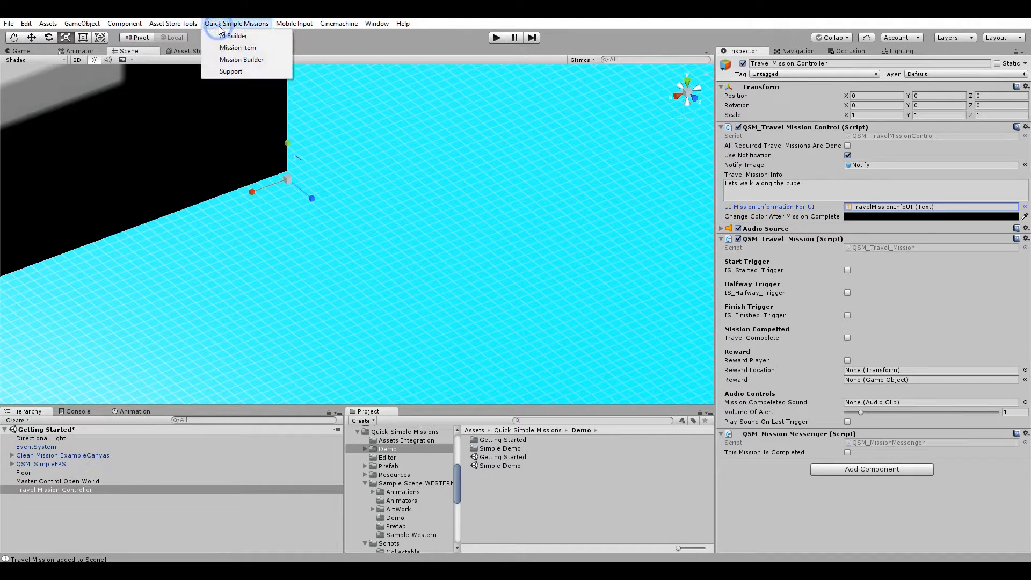
pyautogui.click(254, 51)
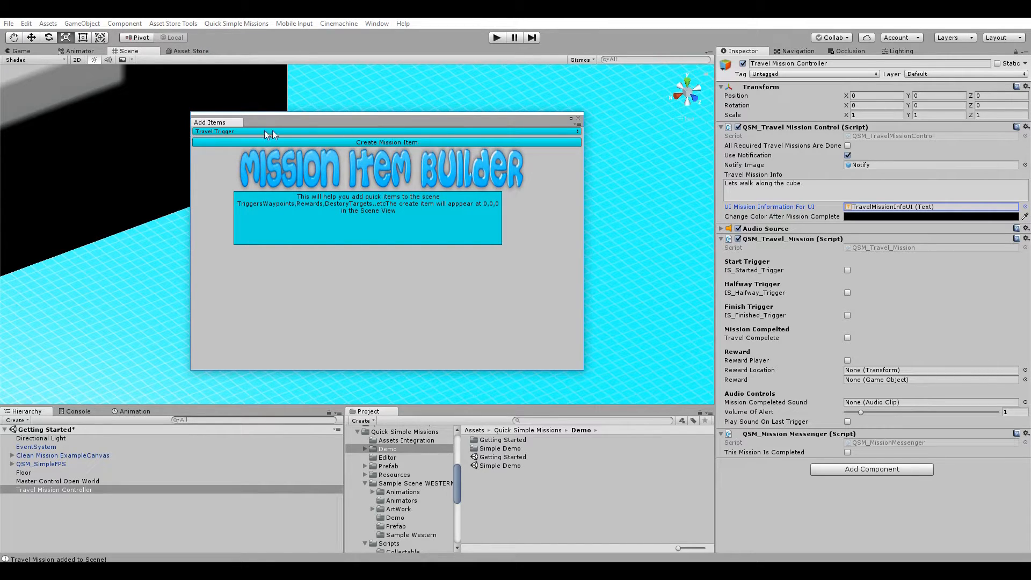
pyautogui.click(420, 144)
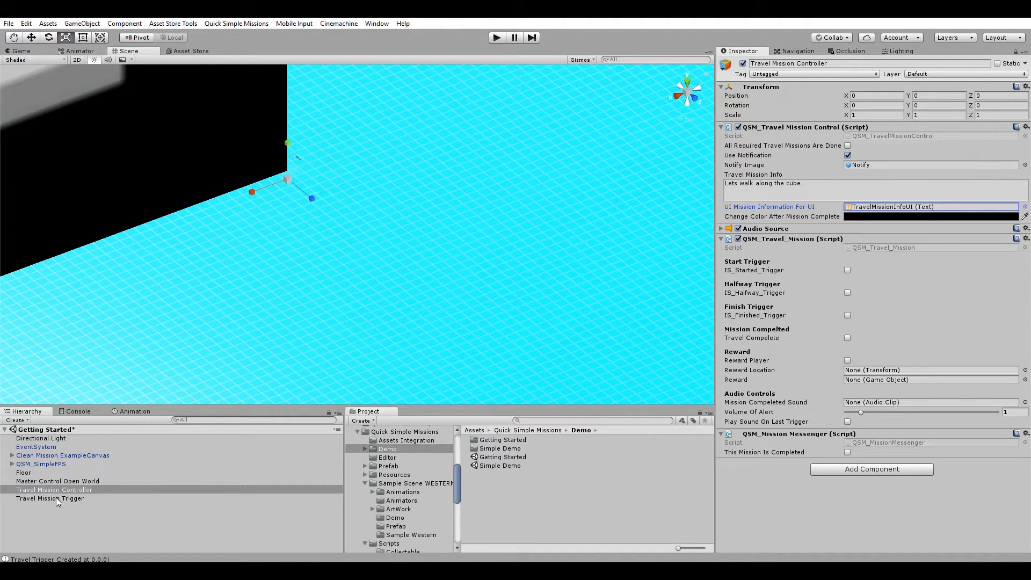
# Raise the Travel Mission Trigger to about Y 1.71 and shift it to about Z 2.84
pyautogui.click(56, 498)
pyautogui.press('f')
pyautogui.keyDown('alt'); pyautogui.moveTo(407, 238); pyautogui.dragTo(324, 207); pyautogui.keyUp('alt')
pyautogui.click(31, 37)
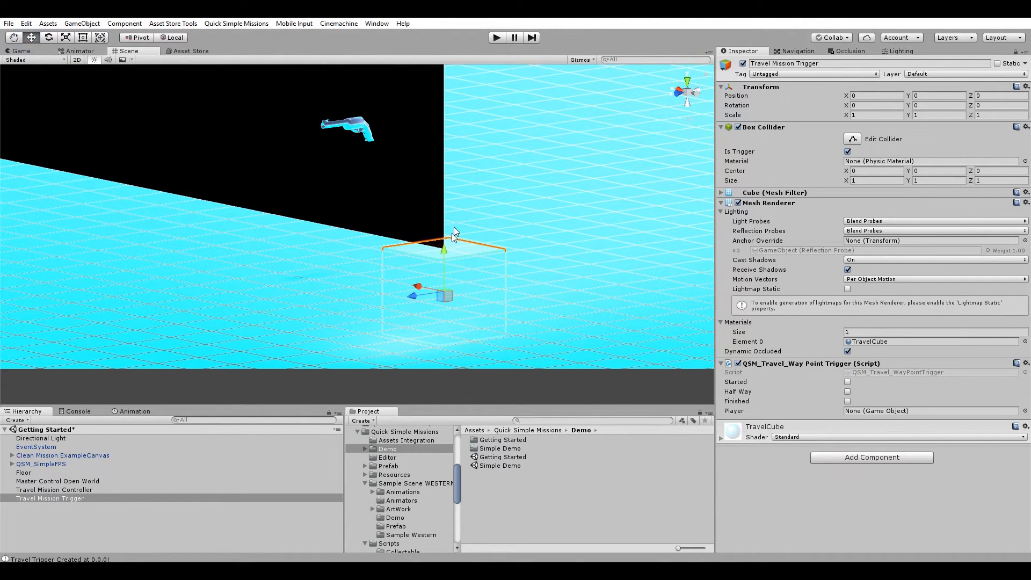
pyautogui.moveTo(443, 249); pyautogui.dragTo(444, 90)
pyautogui.moveTo(413, 146); pyautogui.dragTo(225, 192)
pyautogui.keyDown('alt'); pyautogui.moveTo(415, 189); pyautogui.dragTo(424, 210); pyautogui.keyUp('alt')
pyautogui.scroll(-5, 496, 198)
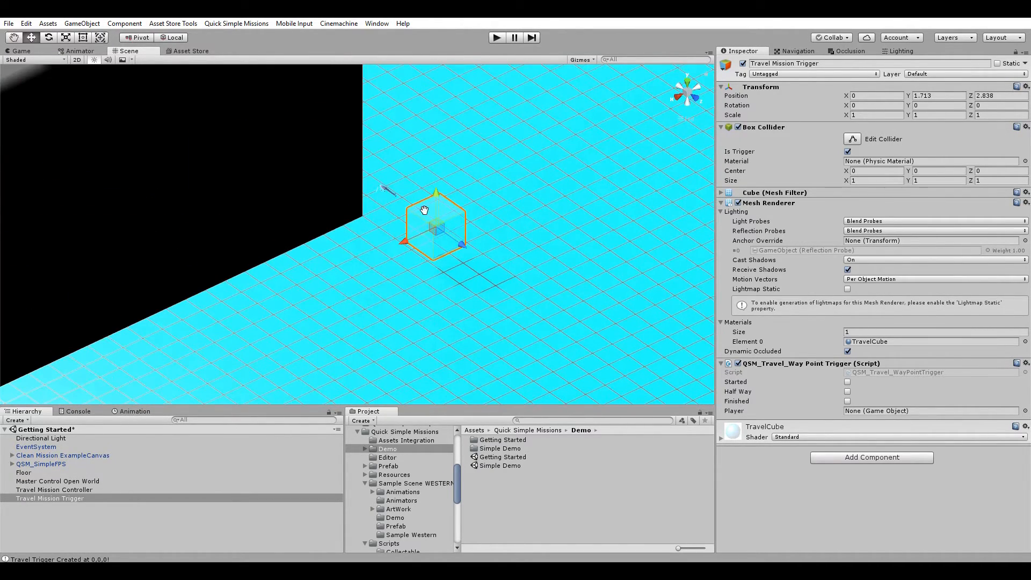
# Add a 3D cube and scale it into a long walkway of about 2.66 × 2.66 × 24.99
pyautogui.moveTo(106, 356); pyautogui.dragTo(21, 345, button='middle')
pyautogui.click(83, 24)
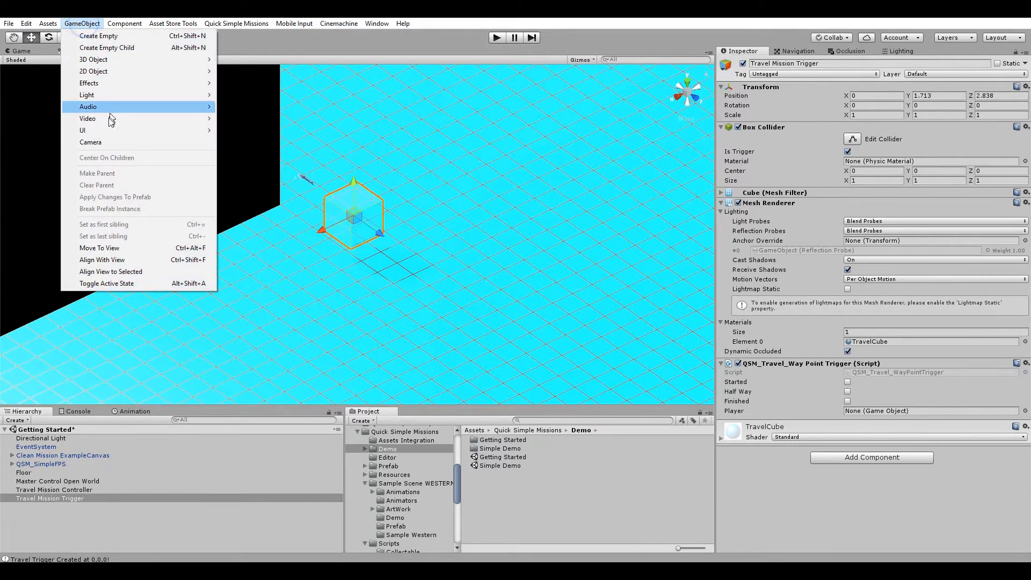
pyautogui.moveTo(112, 60)
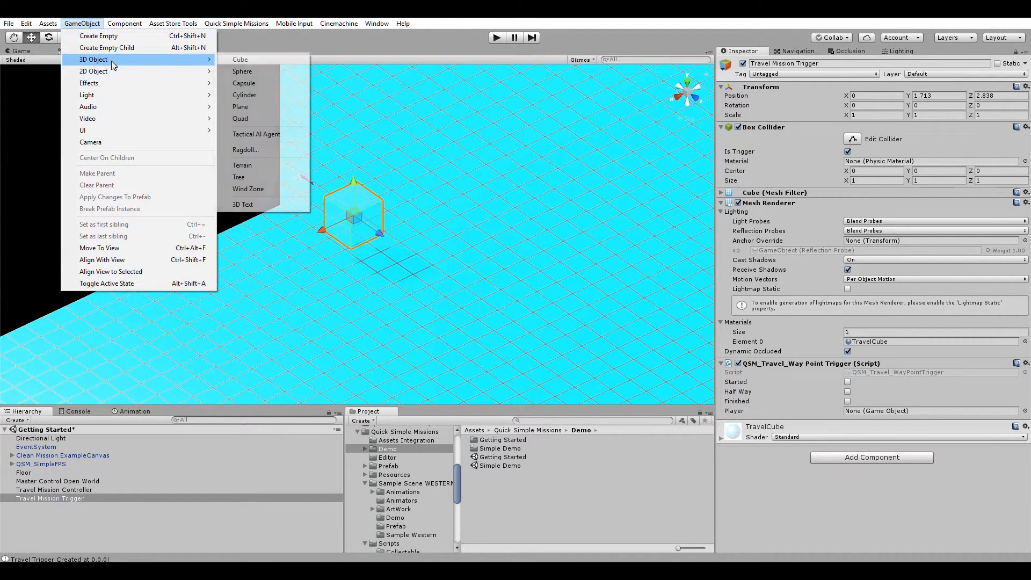
pyautogui.click(282, 60)
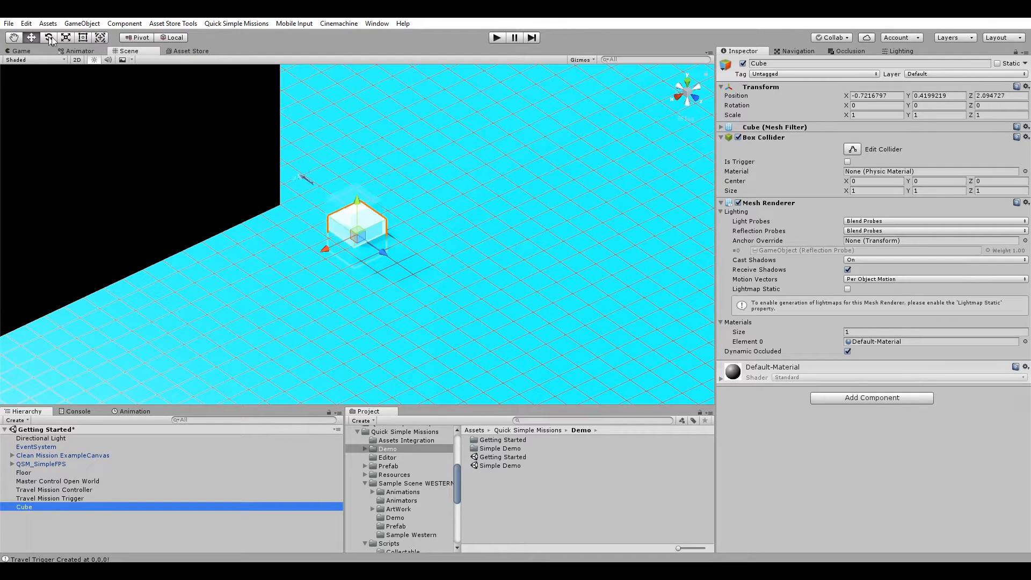
pyautogui.click(65, 37)
pyautogui.moveTo(351, 235); pyautogui.dragTo(637, 381)
pyautogui.scroll(-2, 282, 218)
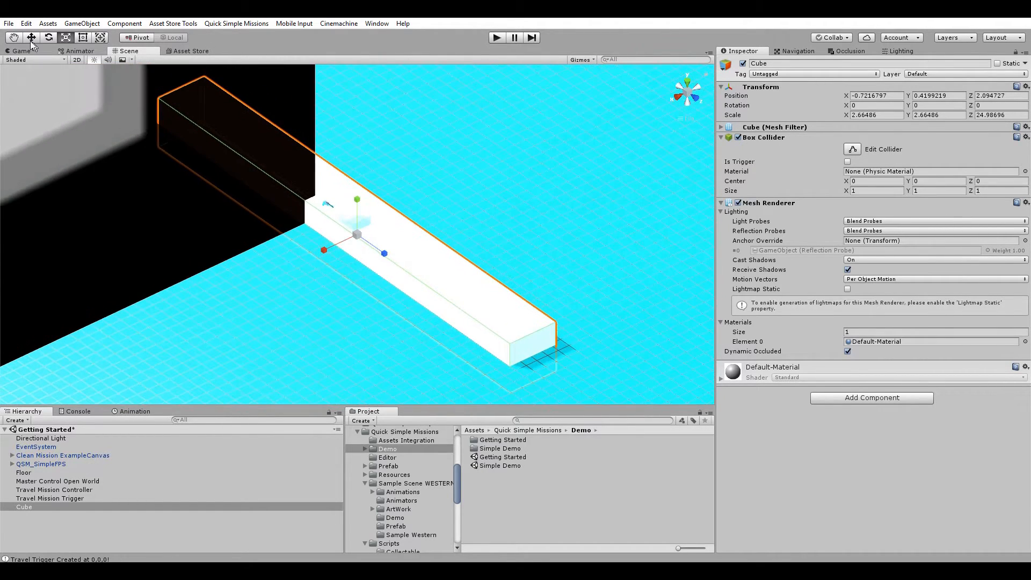
# Position the long cube at about X -0.08, Y -0.44, Z 13.72, with one end beneath the travel trigger
pyautogui.click(31, 37)
pyautogui.click(688, 83)
pyautogui.moveTo(361, 228); pyautogui.dragTo(374, 16)
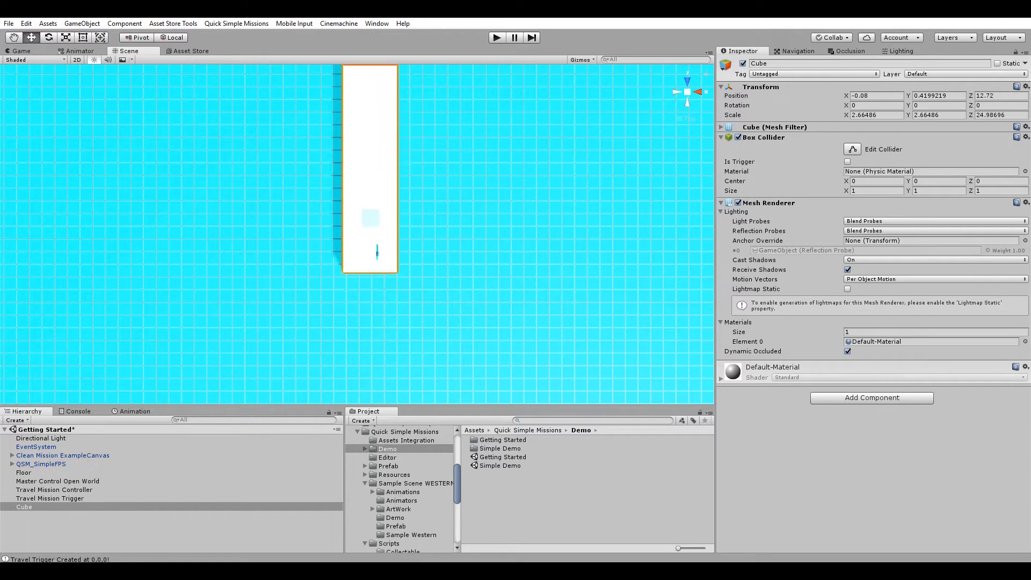
pyautogui.moveTo(564, 171); pyautogui.dragTo(552, 230, button='middle')
pyautogui.click(701, 93)
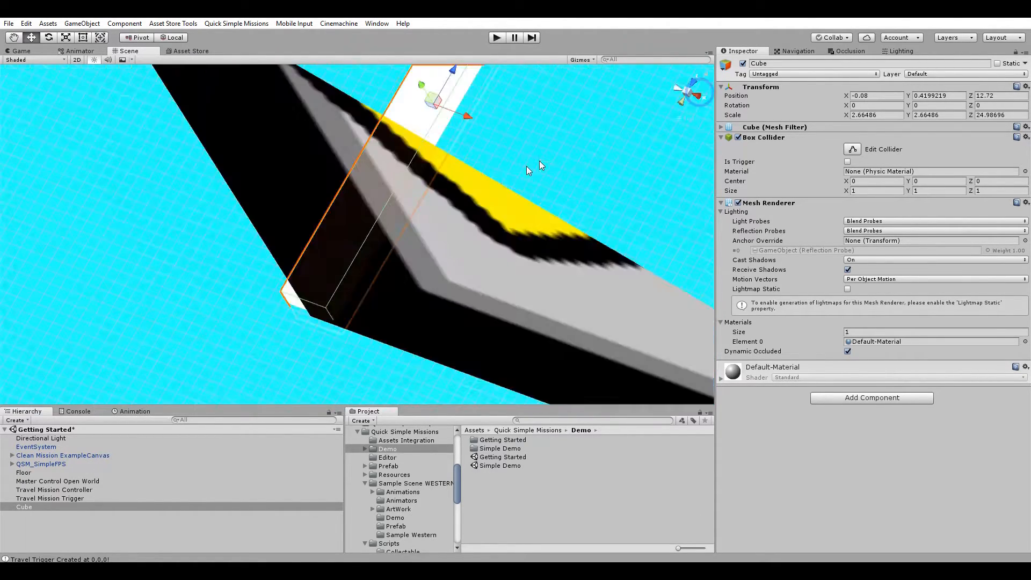
pyautogui.moveTo(514, 177); pyautogui.dragTo(410, 202, button='right')
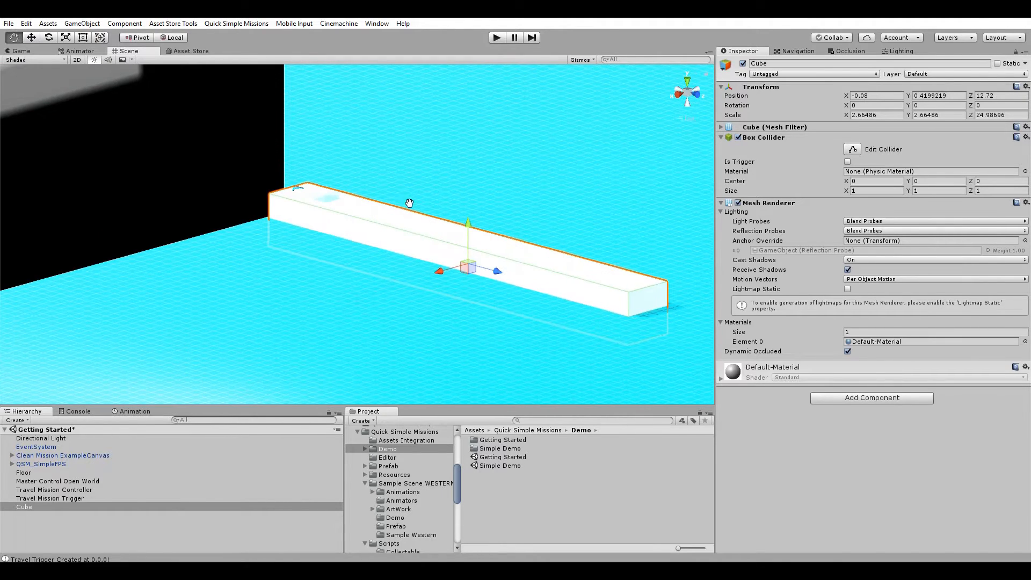
pyautogui.moveTo(410, 203); pyautogui.dragTo(381, 168, button='middle')
pyautogui.moveTo(442, 189); pyautogui.dragTo(447, 209)
pyautogui.moveTo(472, 258); pyautogui.dragTo(482, 260)
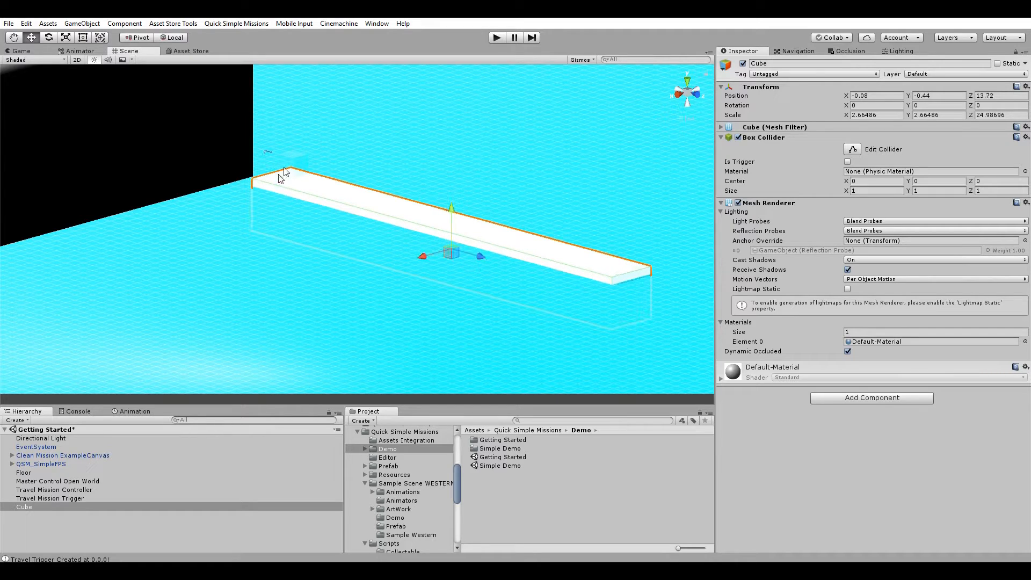
# Move the Travel Mission Trigger along the walkway to about Z 4.44 and scale it uniformly to about 2.34
pyautogui.click(55, 498)
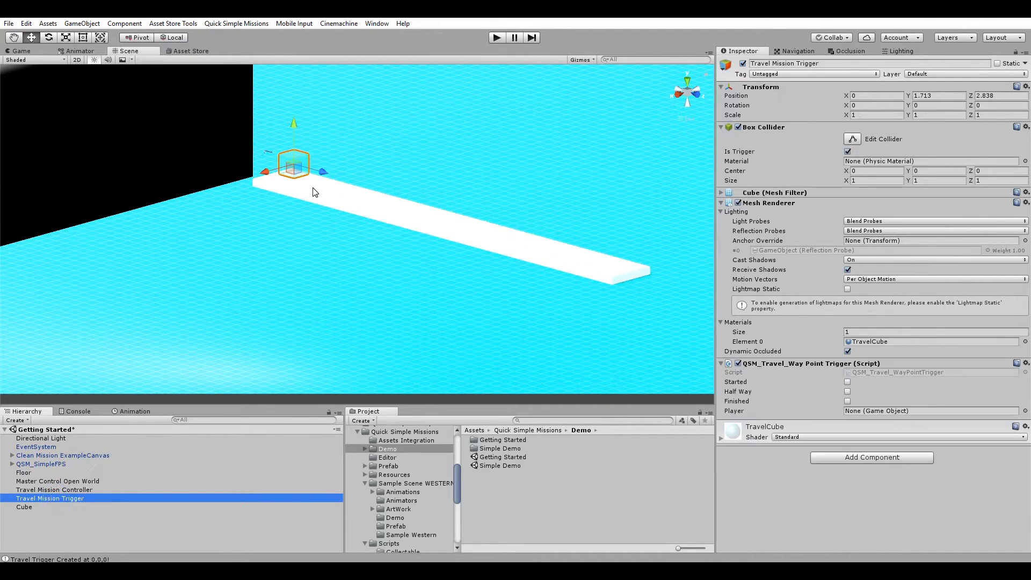
pyautogui.scroll(3, 313, 189)
pyautogui.scroll(2, 313, 188)
pyautogui.keyDown('alt'); pyautogui.moveTo(304, 131); pyautogui.dragTo(422, 207); pyautogui.keyUp('alt')
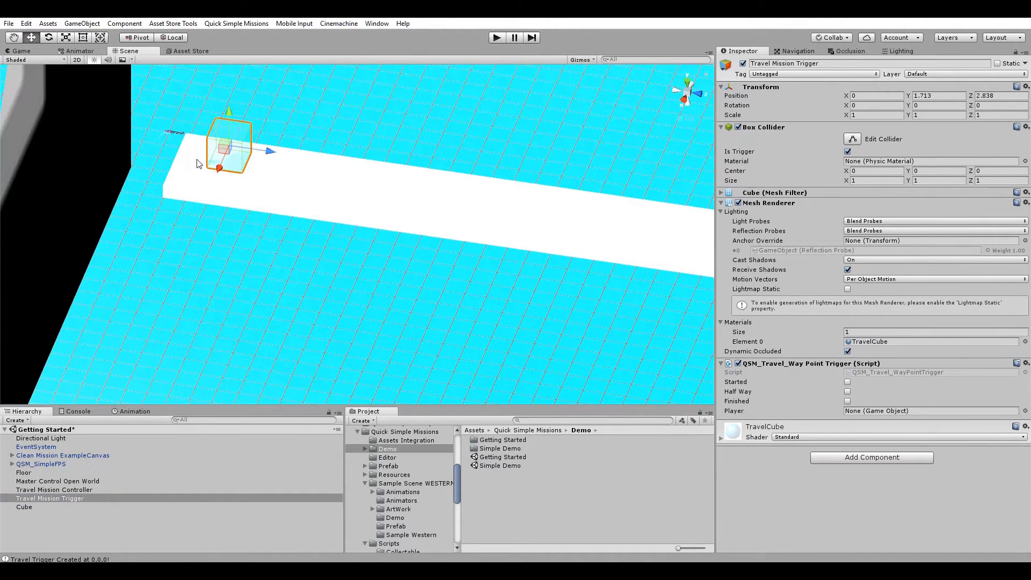
pyautogui.moveTo(272, 157); pyautogui.dragTo(324, 163)
pyautogui.click(66, 37)
pyautogui.moveTo(281, 164); pyautogui.dragTo(353, 147)
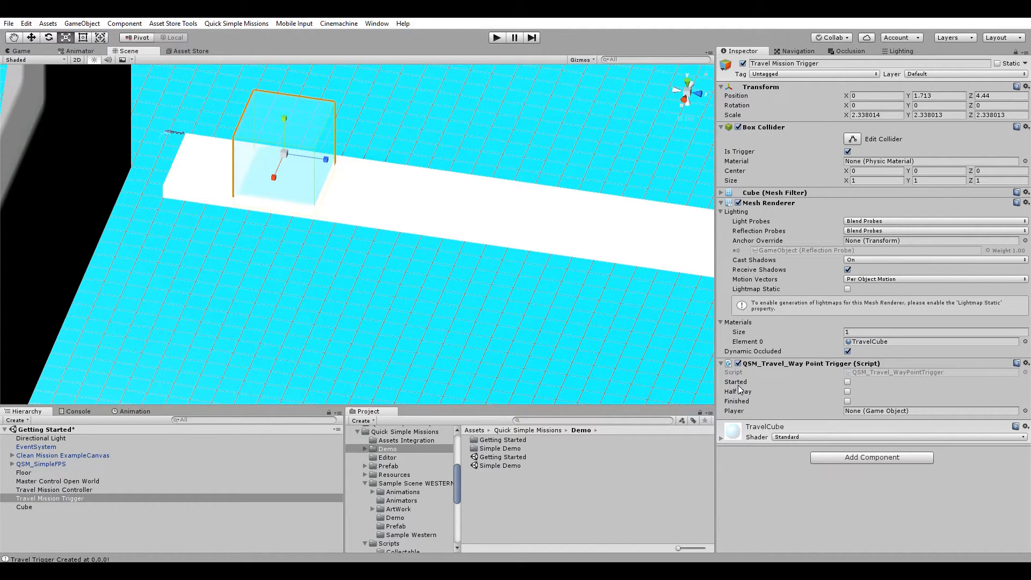
# Mark the Travel Mission Trigger as the Started waypoint and duplicate it
pyautogui.click(849, 383)
pyautogui.click(35, 506)
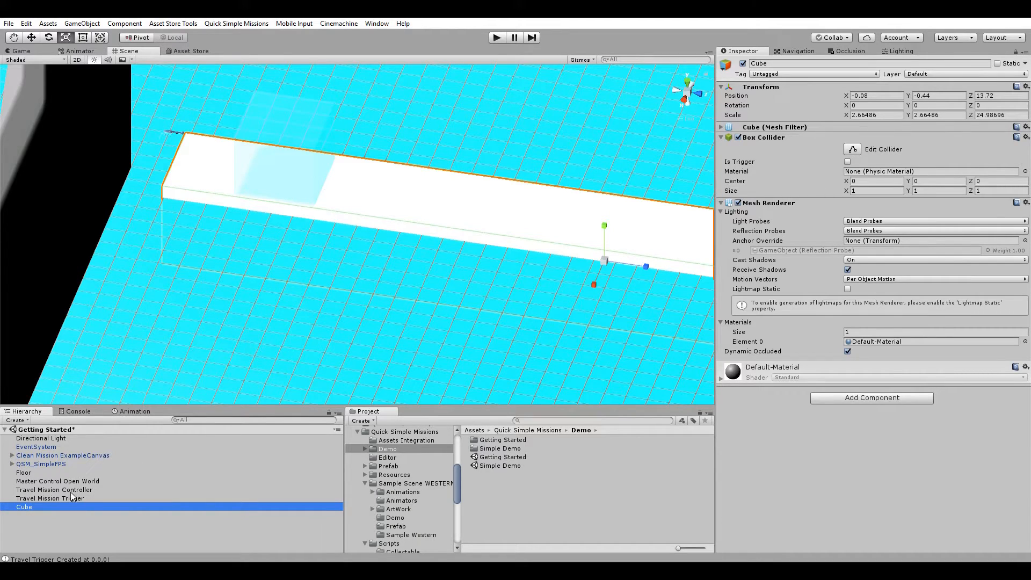
pyautogui.click(82, 498)
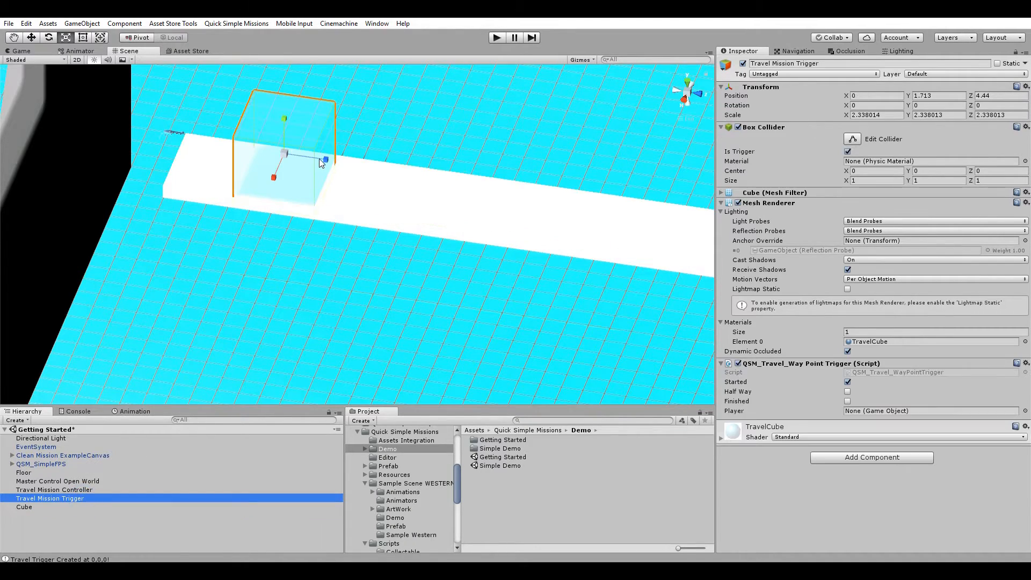
pyautogui.hotkey('ctrl', 'd')
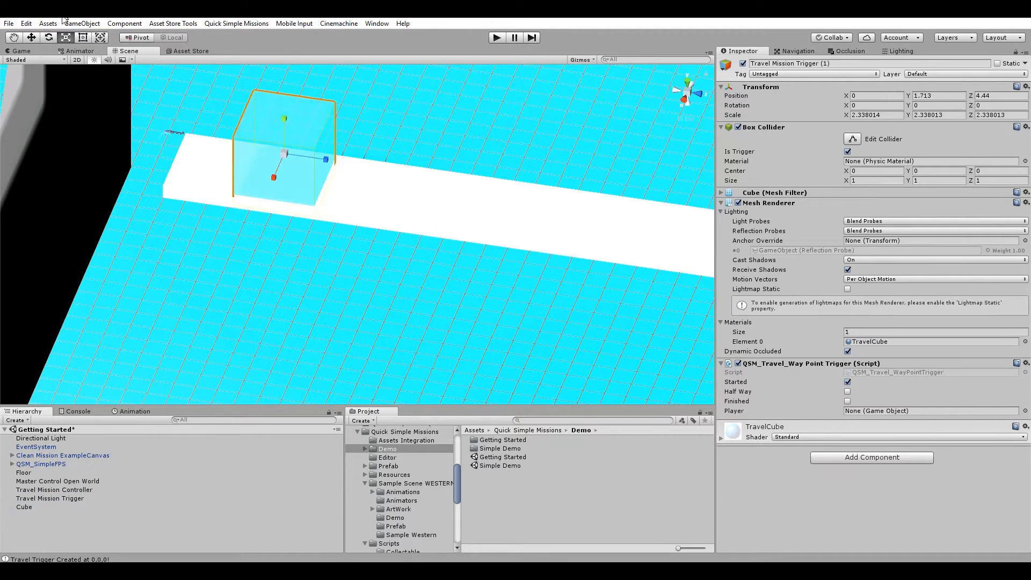
# Move the duplicated trigger, Travel Mission Trigger (1), along the walkway to about Z 11.81
pyautogui.press('w')
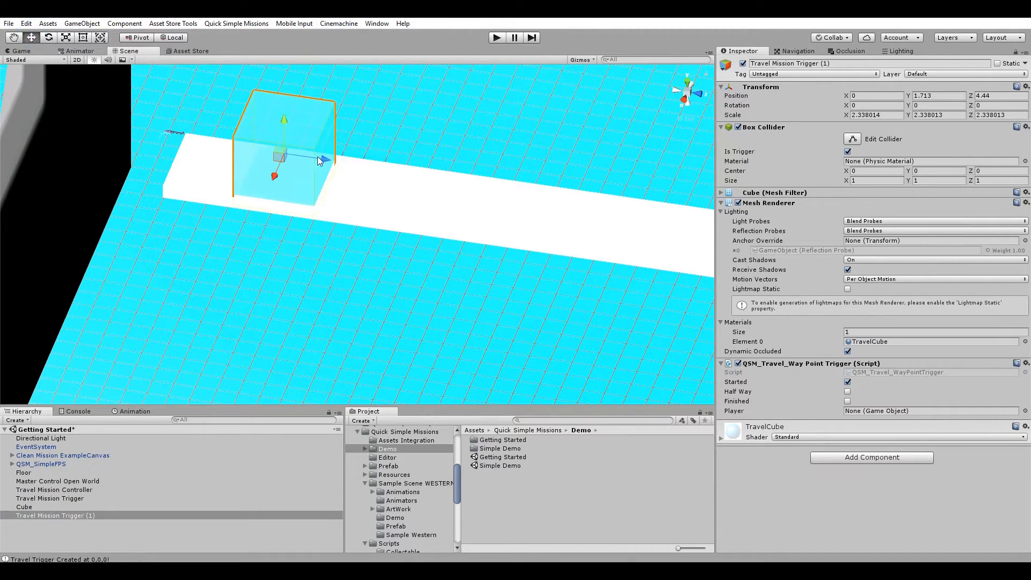
pyautogui.moveTo(323, 159); pyautogui.dragTo(577, 233)
pyautogui.moveTo(508, 211); pyautogui.dragTo(398, 191, button='middle')
pyautogui.scroll(-3, 398, 191)
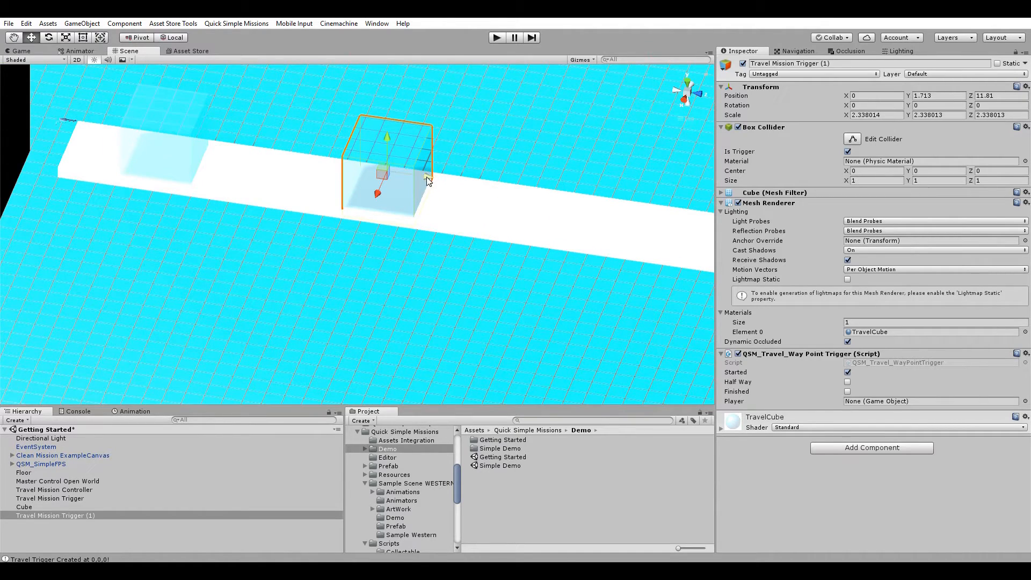
# Duplicate Travel Mission Trigger (1) and move the copy toward the walkway's far end, to about Z 21.46
pyautogui.hotkey('ctrl', 'd')
pyautogui.moveTo(428, 177); pyautogui.dragTo(586, 229)
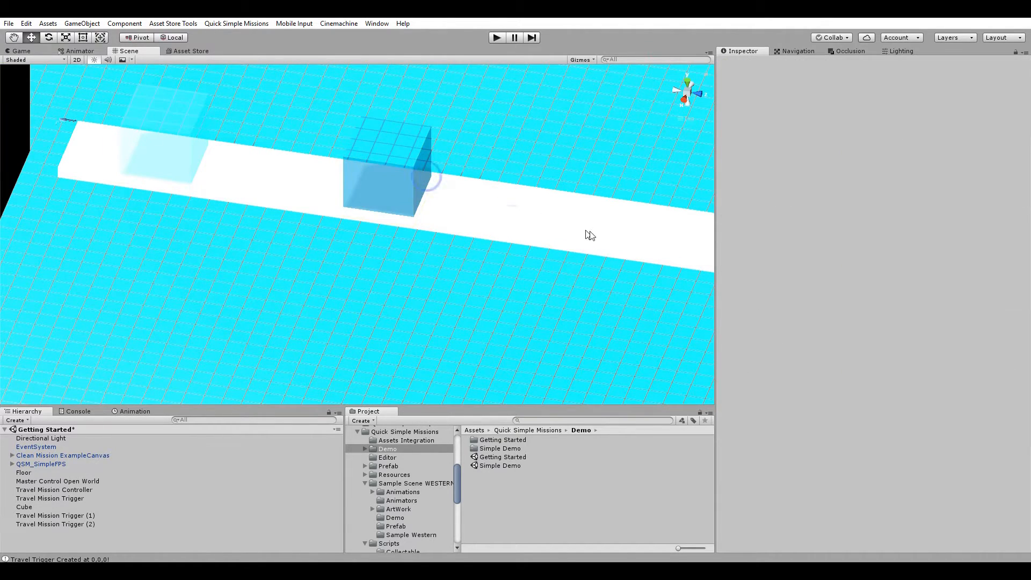
pyautogui.click(419, 185)
pyautogui.moveTo(425, 177); pyautogui.dragTo(616, 228)
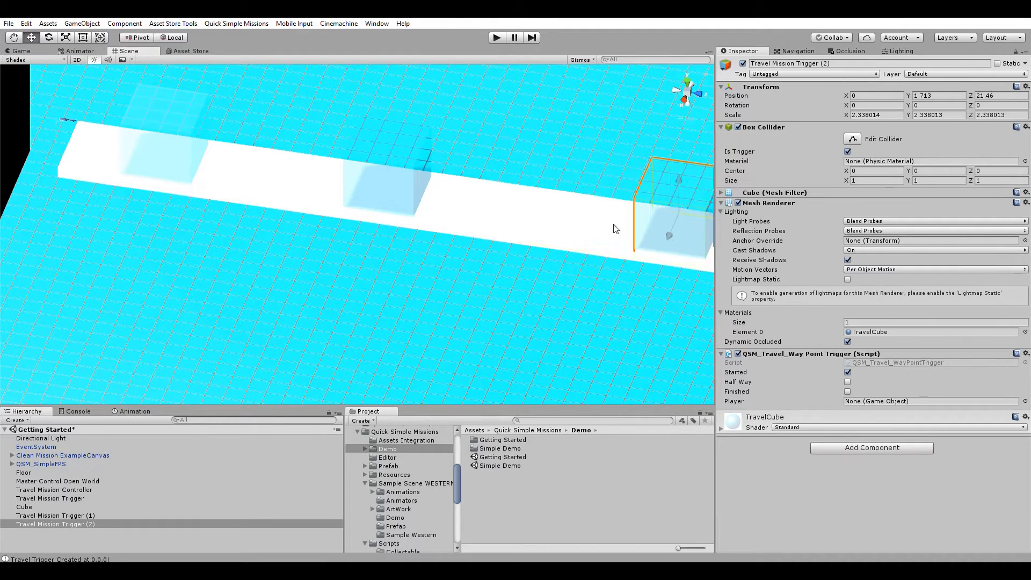
# Make the middle trigger, Travel Mission Trigger (1), the Half Way waypoint instead of Started
pyautogui.click(393, 176)
pyautogui.moveTo(462, 229); pyautogui.dragTo(426, 265, button='middle')
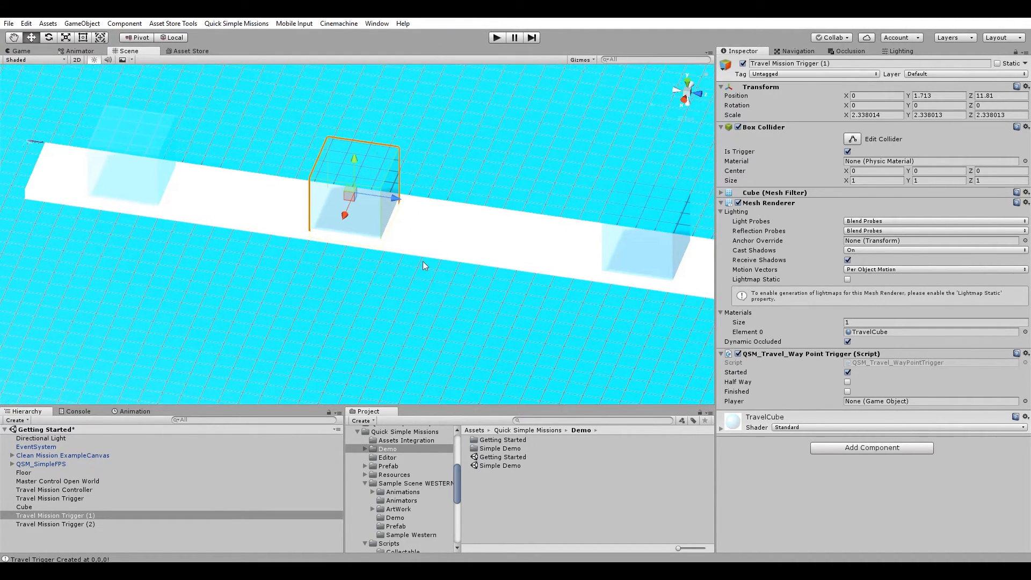
pyautogui.click(848, 373)
pyautogui.click(847, 382)
# Make the far-end trigger, Travel Mission Trigger (2), the Finished waypoint instead of Started
pyautogui.scroll(-2, 490, 283)
pyautogui.moveTo(478, 283); pyautogui.dragTo(430, 276, button='middle')
pyautogui.click(591, 226)
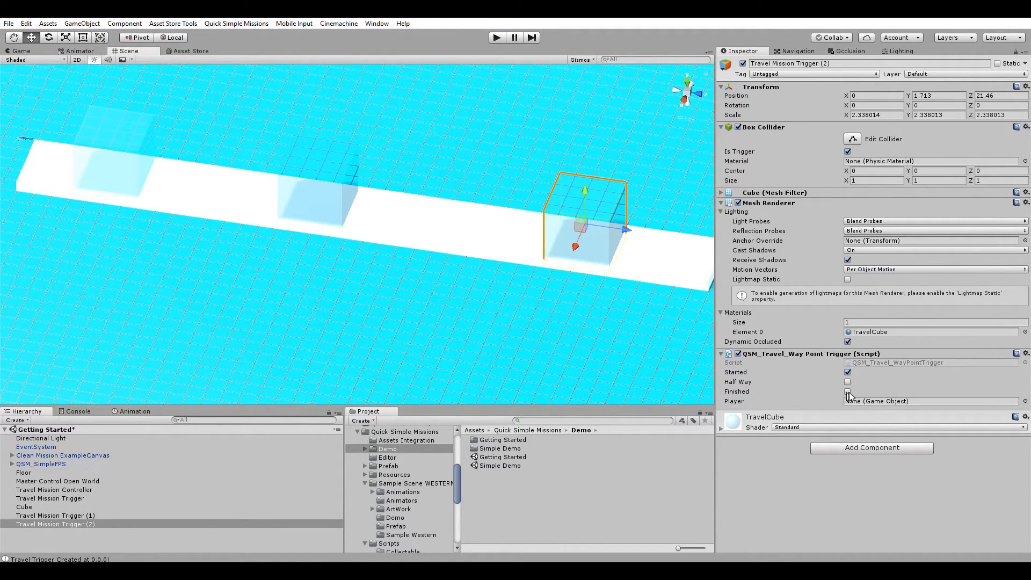
pyautogui.click(848, 373)
pyautogui.click(848, 391)
# With the Travel Mission Controller selected for inspection, run the scene and check the in-game missions list
pyautogui.click(33, 491)
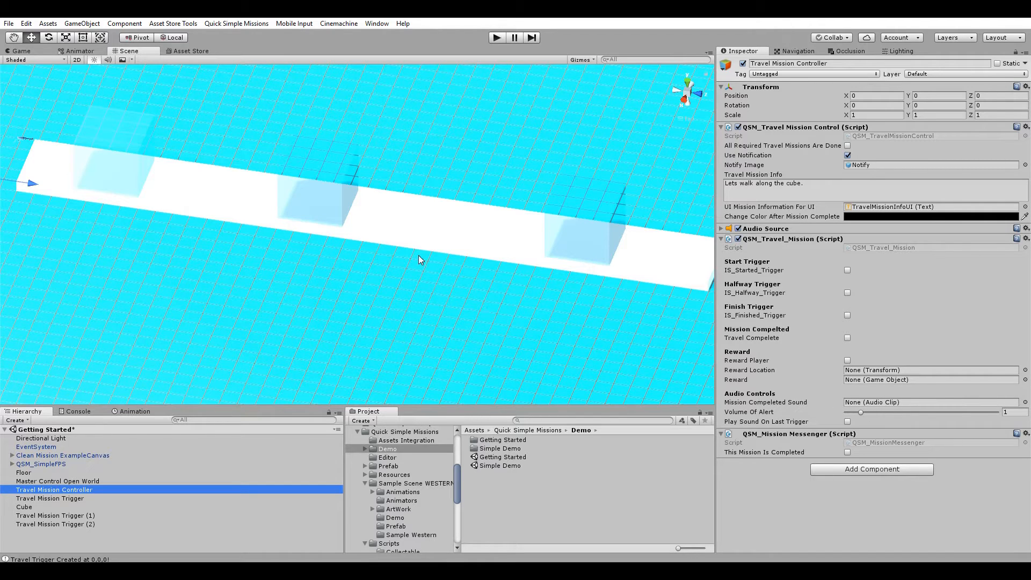
pyautogui.moveTo(543, 210); pyautogui.dragTo(476, 84, button='right')
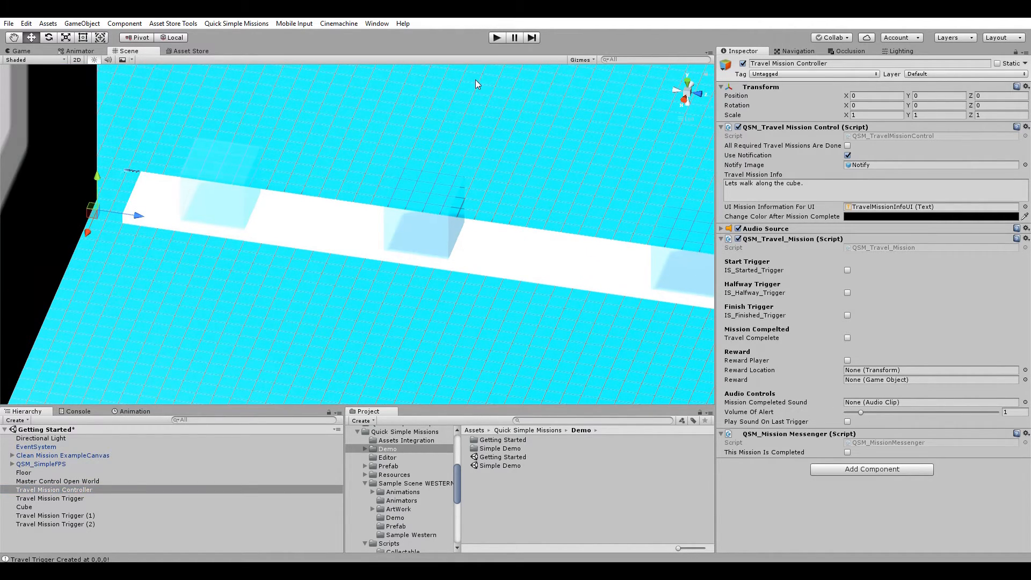
pyautogui.click(494, 38)
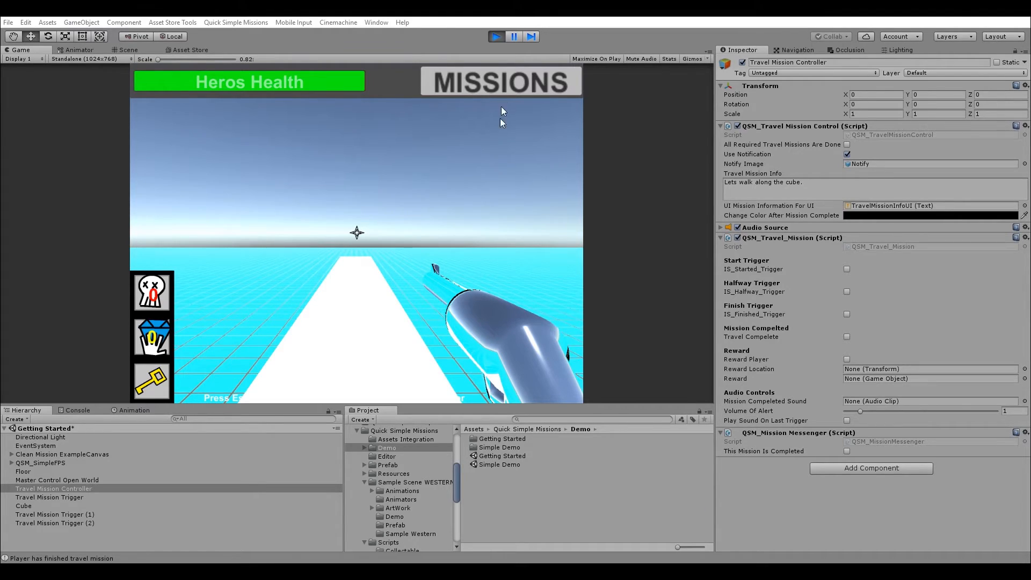
pyautogui.click(489, 89)
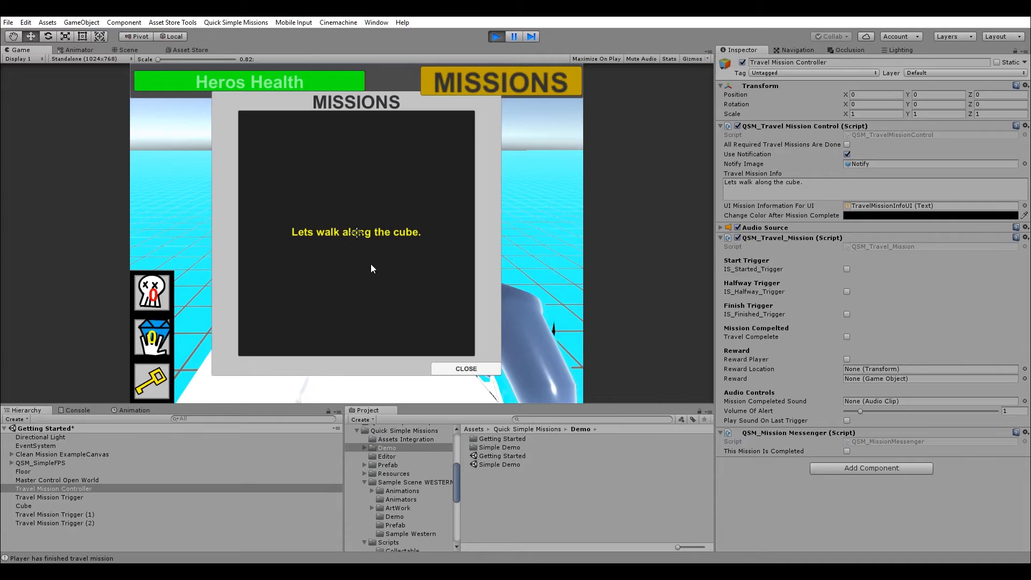
pyautogui.click(465, 370)
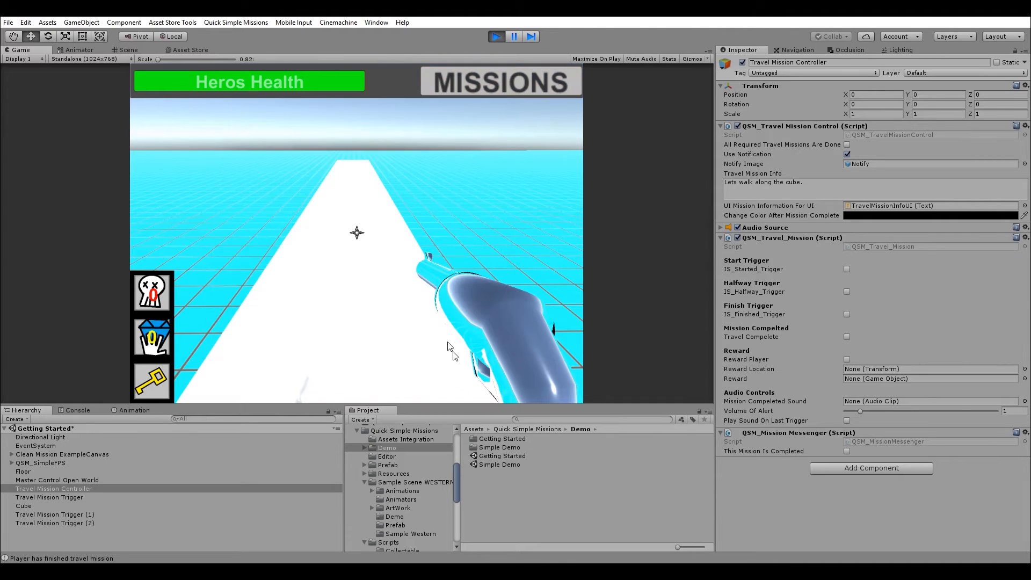
# Walk the player along the whole walkway through the start, halfway and finish triggers to test the mission
pyautogui.click(333, 261)
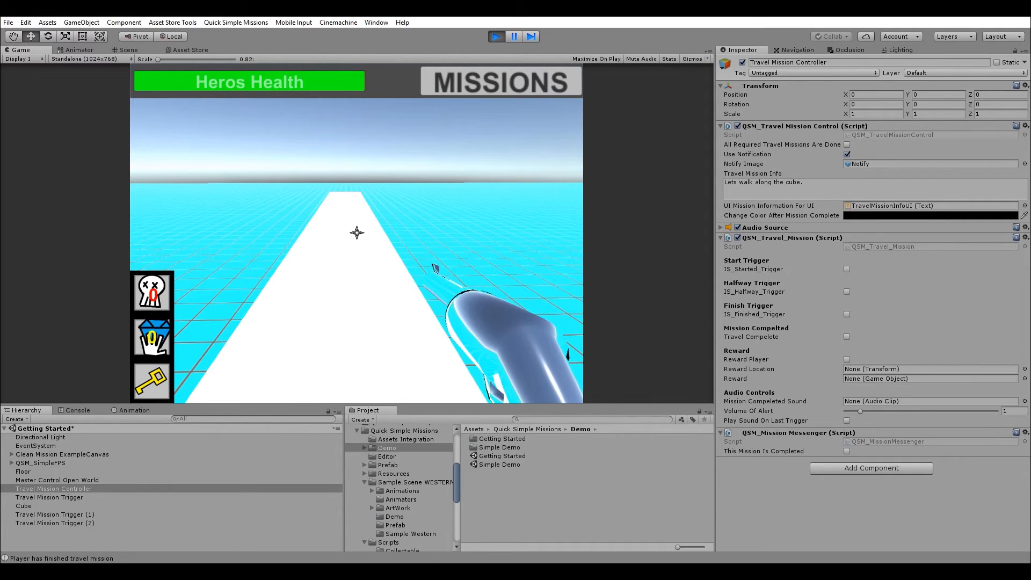
pyautogui.press('w')
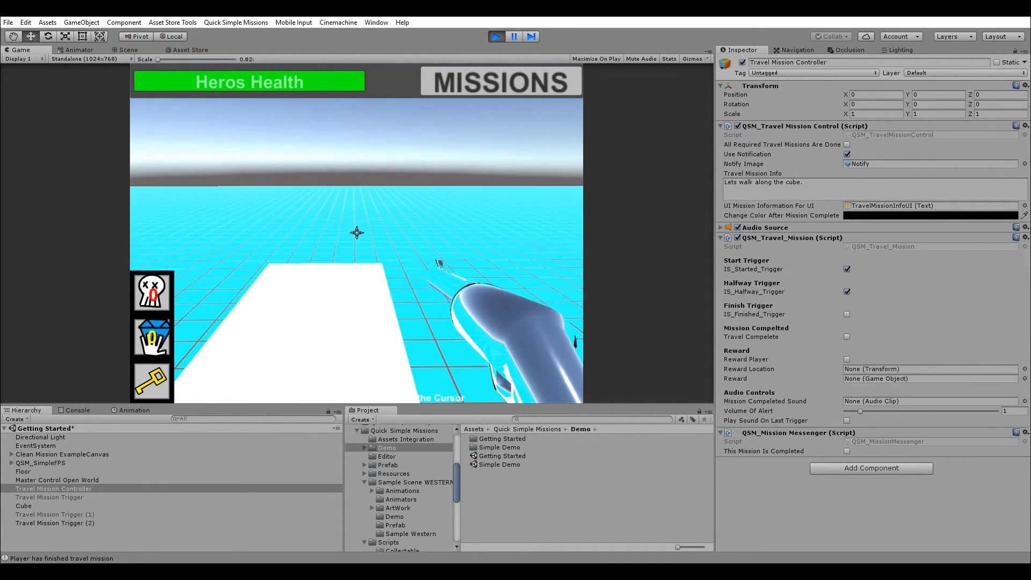
pyautogui.press('w')
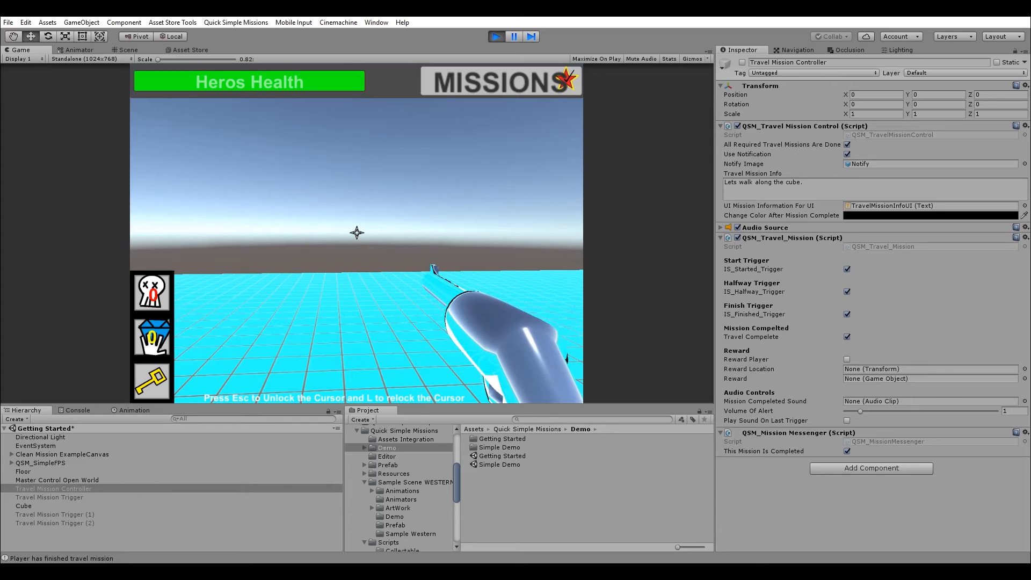
# Unlock the cursor in the running game, check the missions list again, and close it
pyautogui.press('Escape')
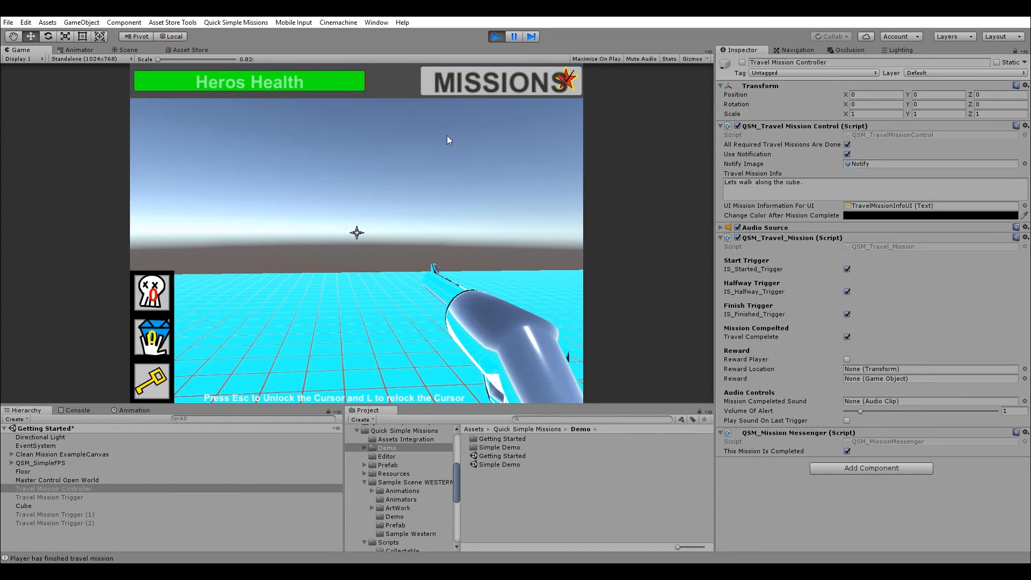
pyautogui.click(488, 80)
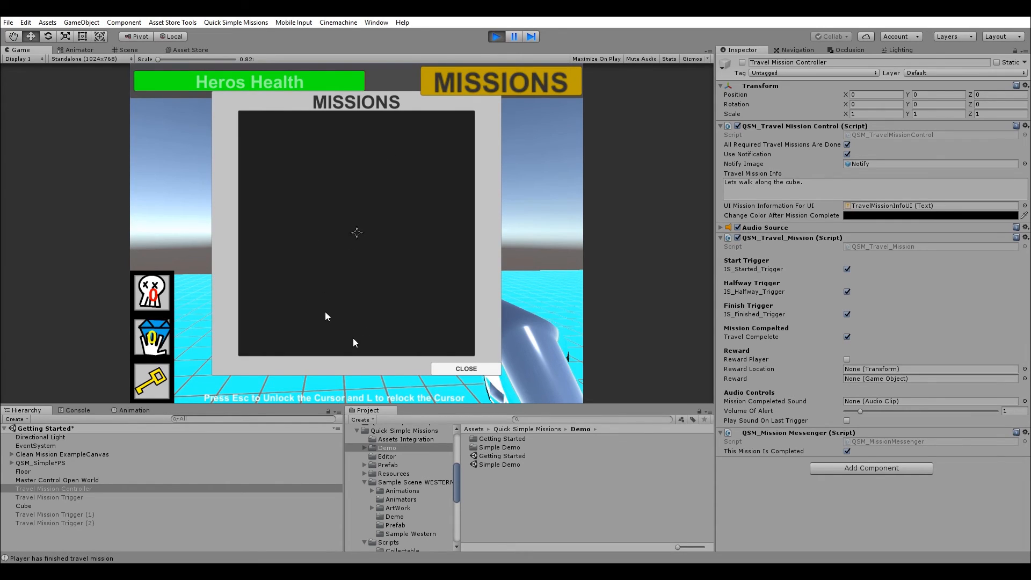
pyautogui.click(456, 365)
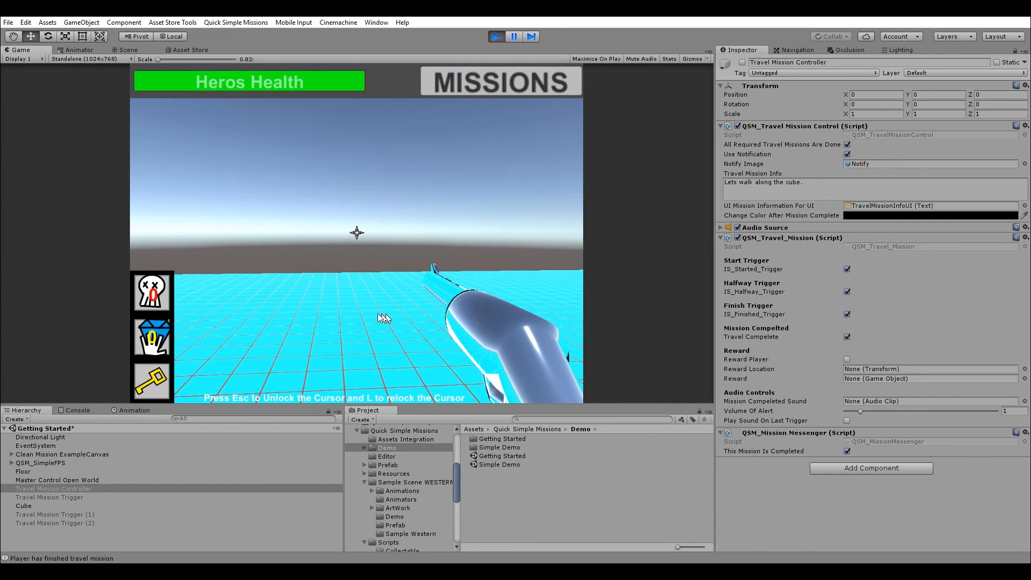